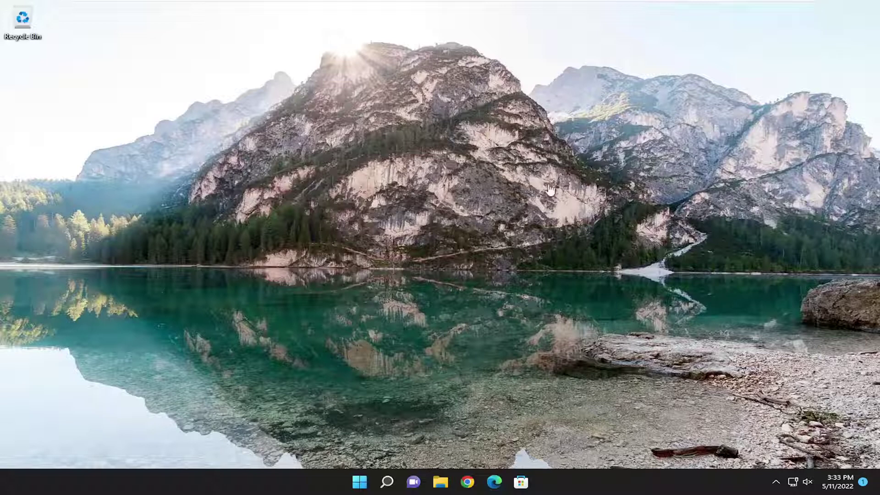
Set 'Open File Explorer to' to This PC in File Explorer Options and apply.
{"action": "left_click", "coordinate": [389, 479]}
{"action": "type", "text": "f"}
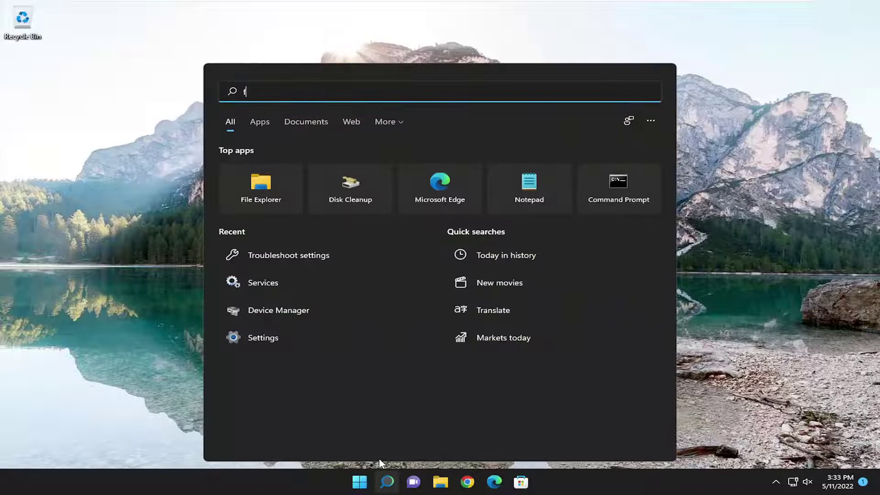
{"action": "type", "text": "ile explorer op"}
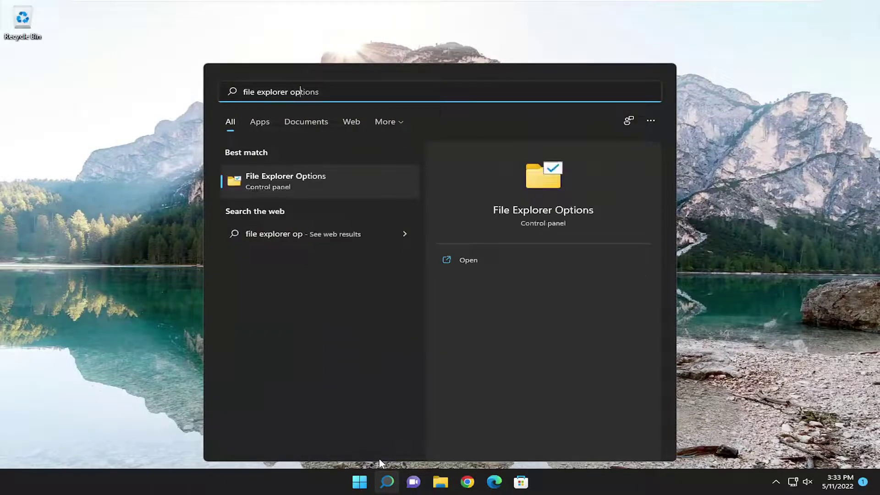
{"action": "type", "text": "tions"}
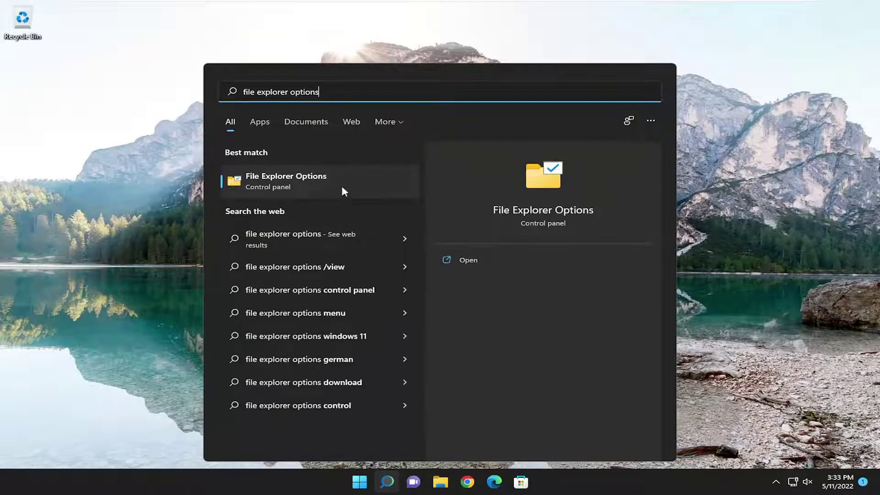
{"action": "left_click", "coordinate": [312, 181]}
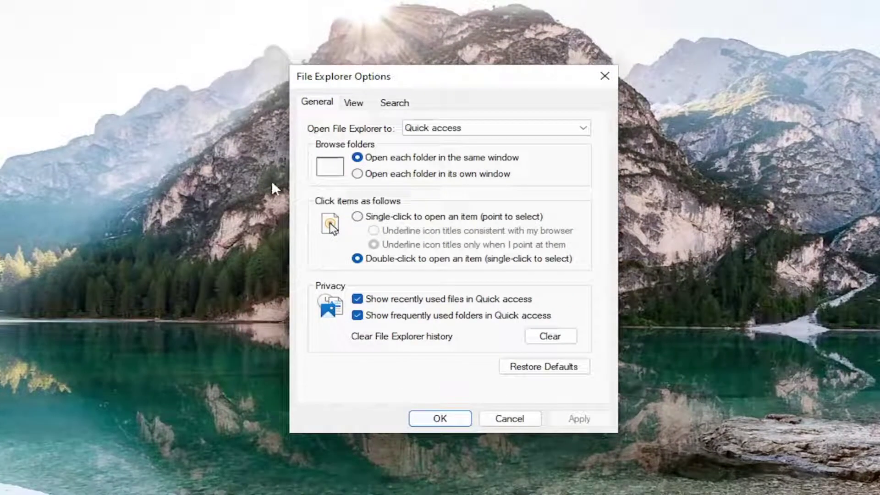
{"action": "left_click", "coordinate": [447, 132]}
{"action": "left_click", "coordinate": [424, 153]}
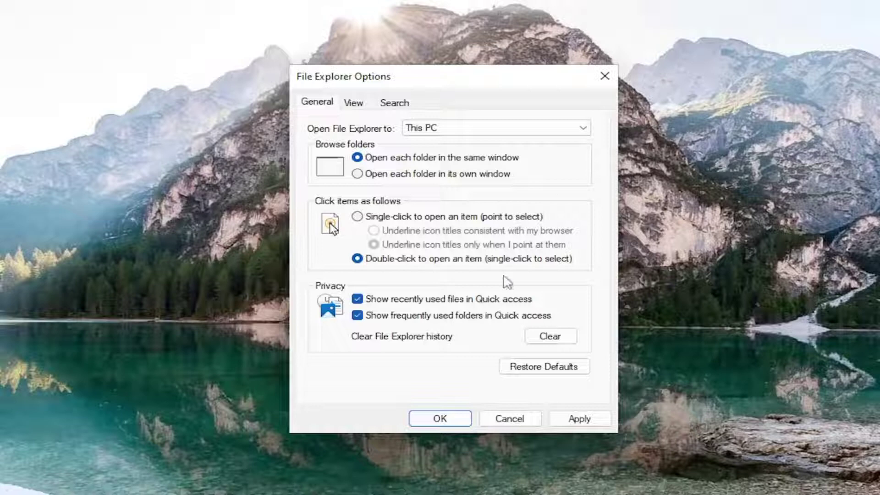
{"action": "left_click", "coordinate": [578, 419]}
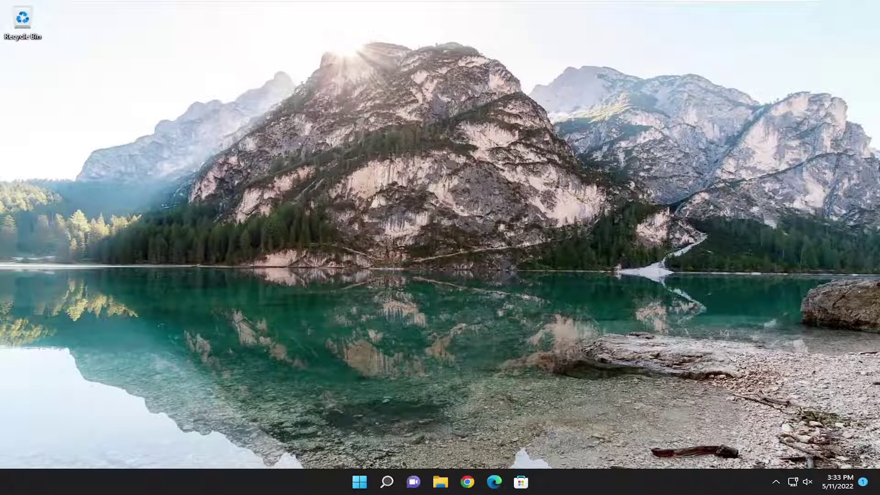
Launch Command Prompt as administrator from a 'cmd' search, approving the UAC prompt.
{"action": "left_click", "coordinate": [387, 480]}
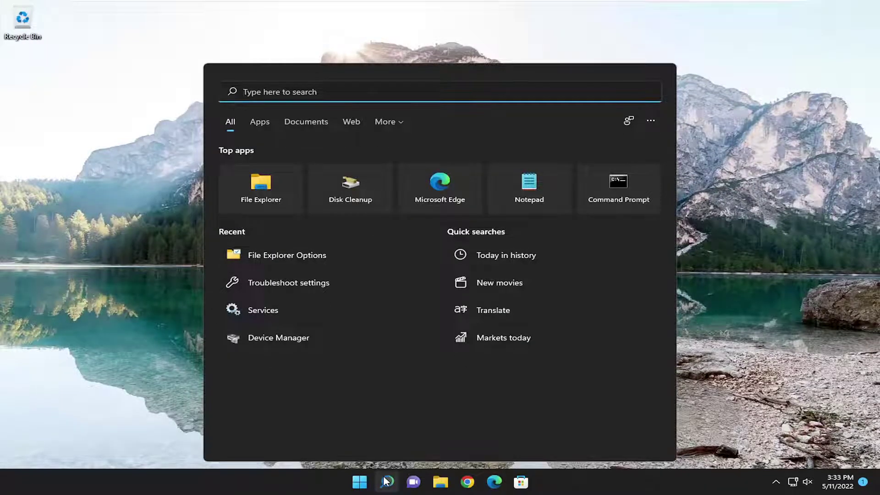
{"action": "type", "text": "cmd"}
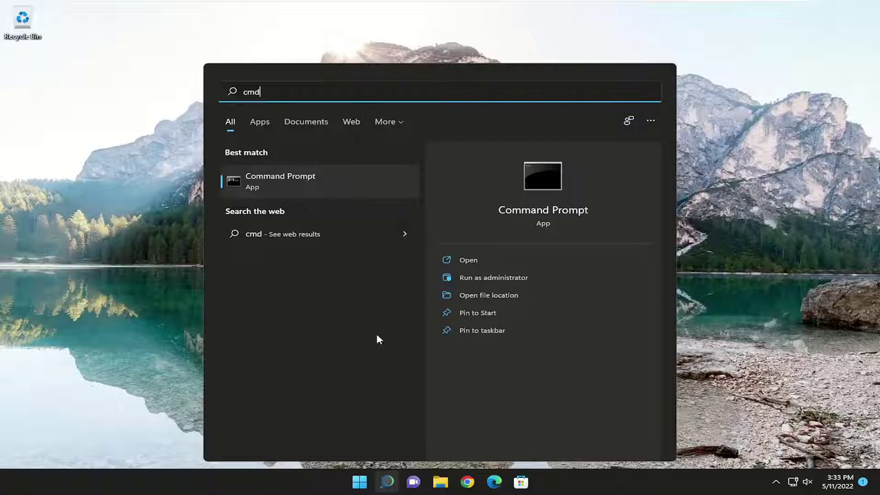
{"action": "right_click", "coordinate": [270, 181]}
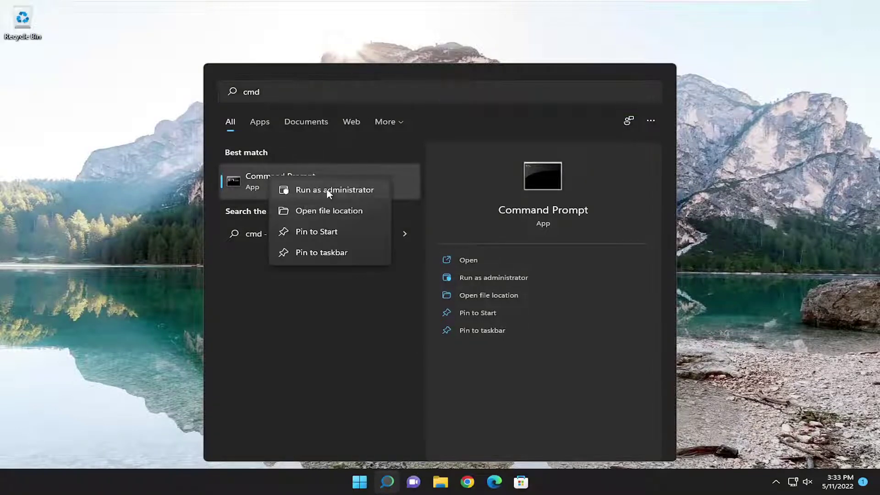
{"action": "left_click", "coordinate": [327, 190]}
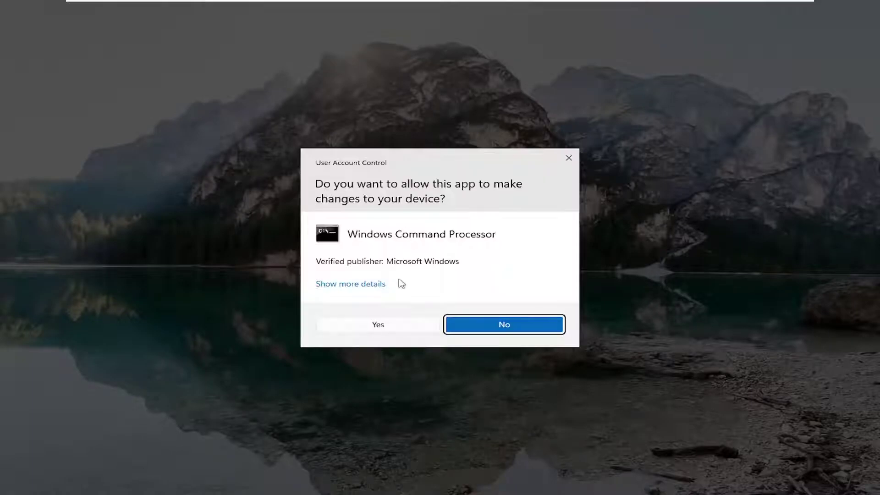
{"action": "left_click", "coordinate": [374, 325]}
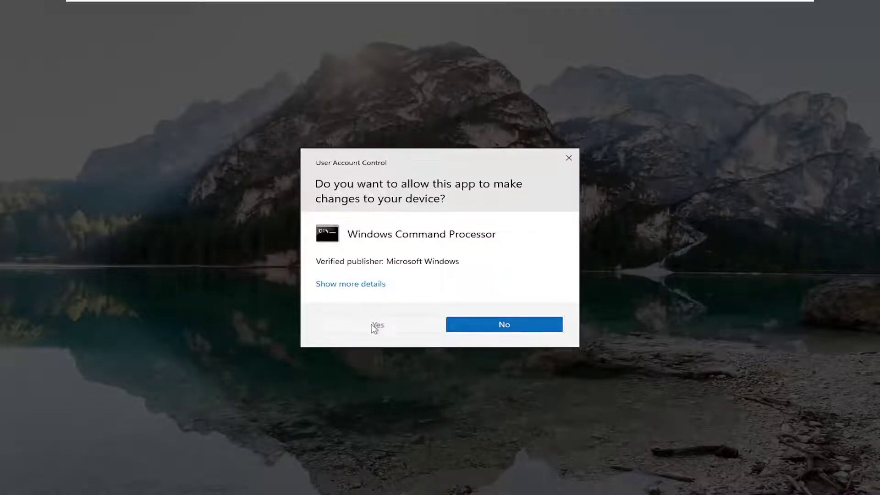
{"action": "left_click_drag", "start_coordinate": [298, 70], "coordinate": [403, 85]}
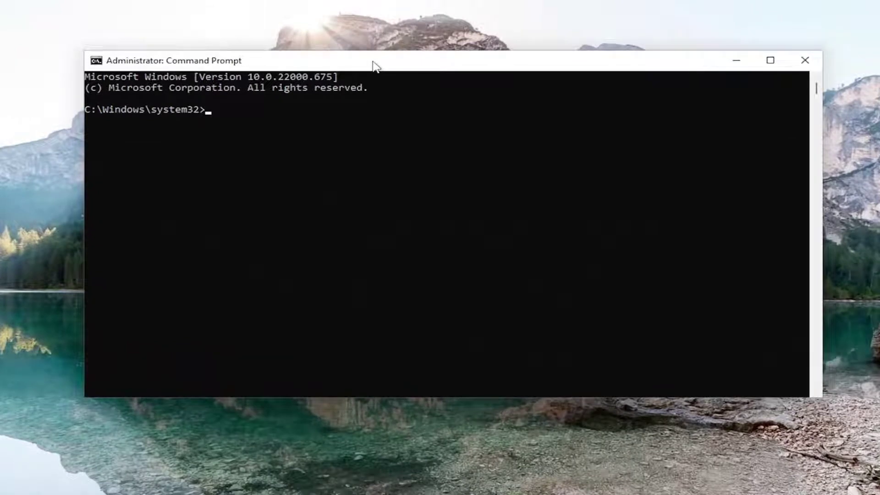
Run sfc /scannow at the elevated prompt until verification reaches 100%.
{"action": "type", "text": "sfc"}
{"action": "type", "text": " /scann"}
{"action": "type", "text": "ow"}
{"action": "key", "text": "Return"}
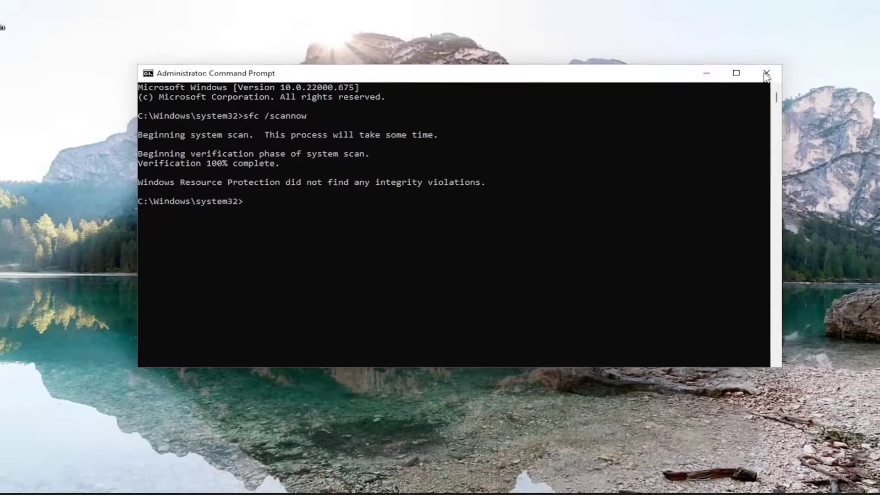
Close the Command Prompt window and bring up the Win+X quick link menu.
{"action": "left_click", "coordinate": [785, 67]}
{"action": "key", "text": "super+x"}
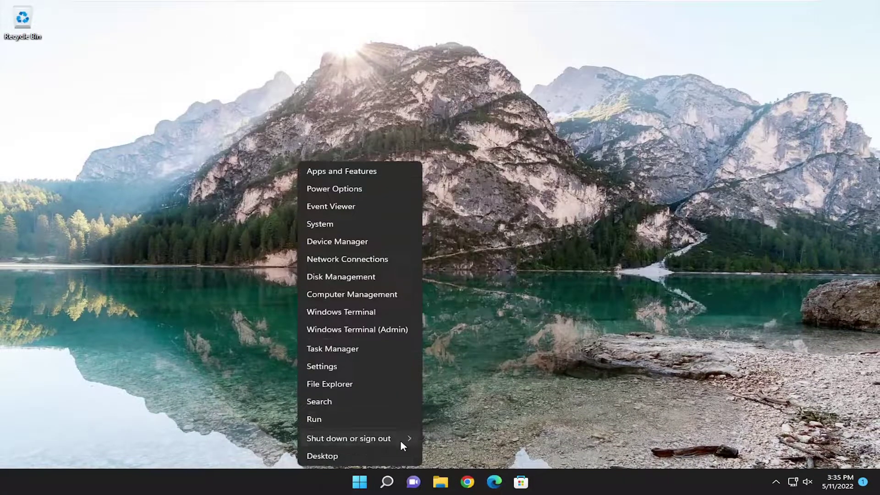